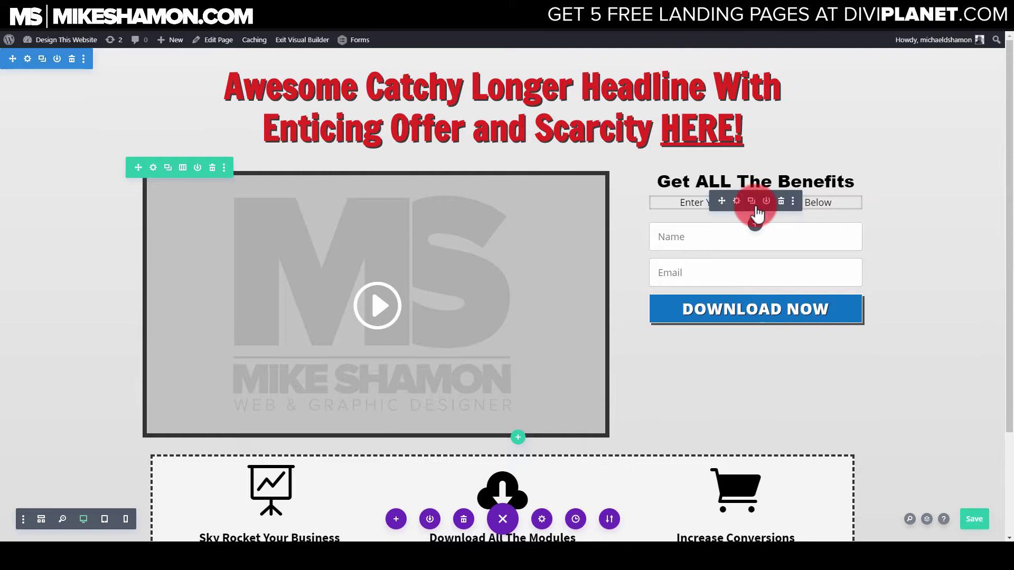
Step: Insert a Text module below the opt-in subheading and select its placeholder text
click(755, 224)
text(tex)
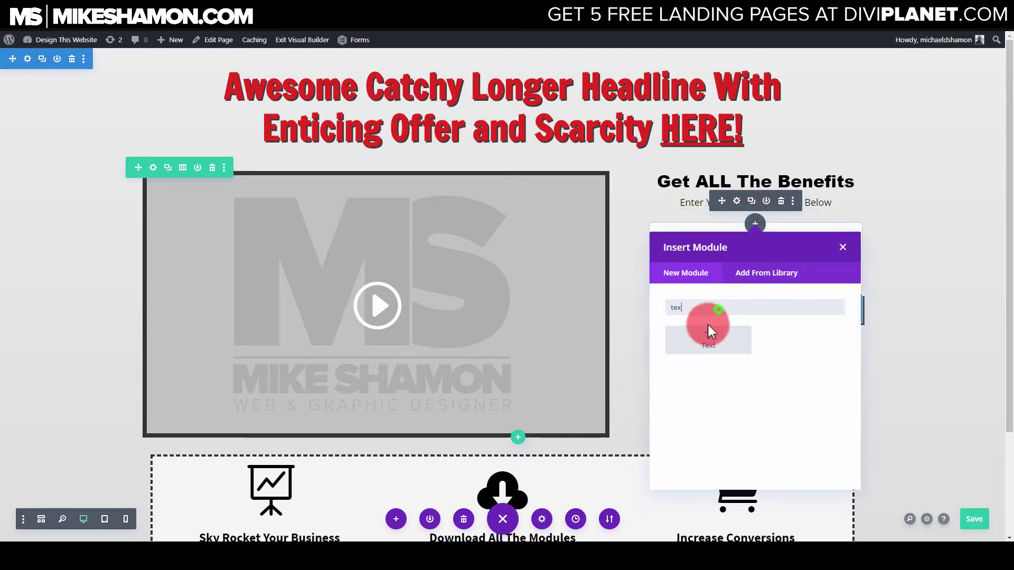
click(711, 332)
triple_click(369, 258)
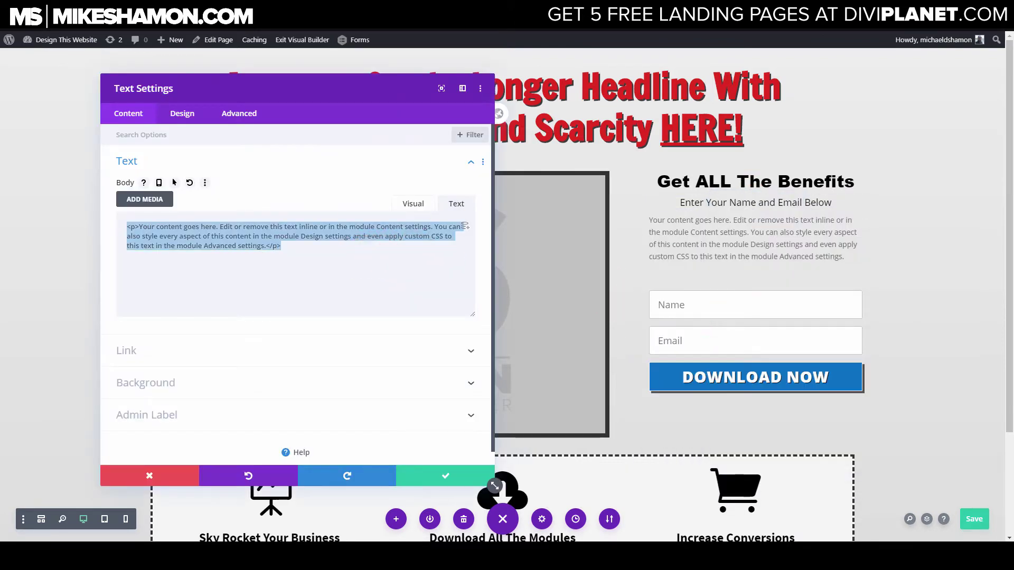
Step: Replace the placeholder with ⇊ double down-arrow symbols copied from Toptal's arrows table
click(422, 20)
click(355, 350)
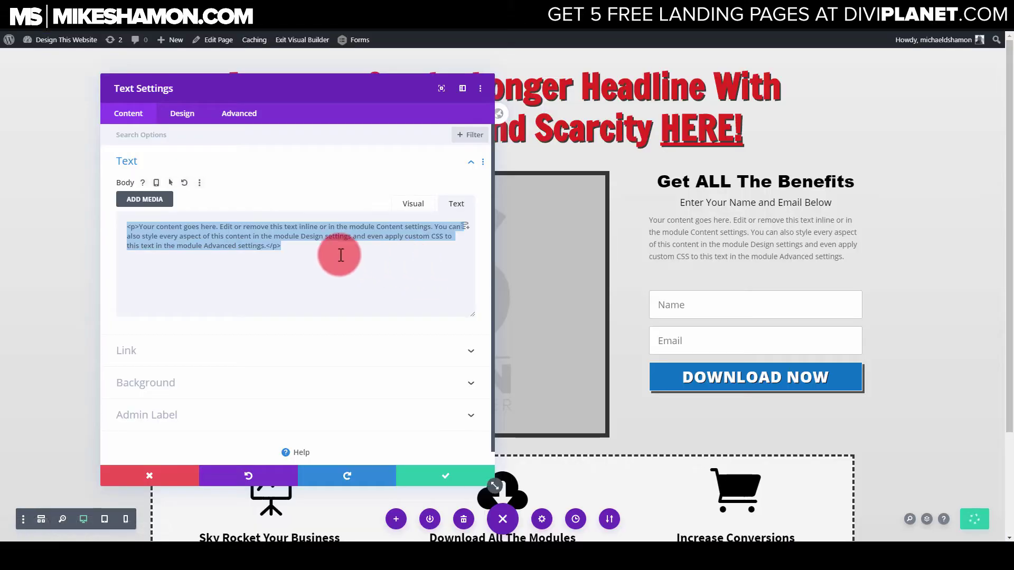
click(339, 254)
key(ctrl+a)
text(⇊)
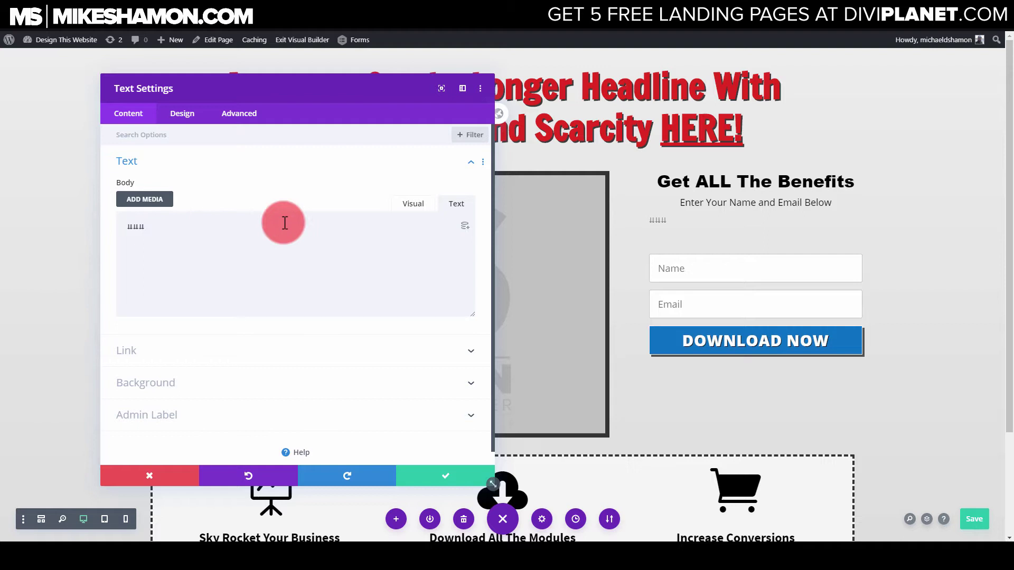
Step: Style the ⇊ arrows with Ultra Bold font weight, red text colour and 77px text size
click(185, 117)
click(132, 164)
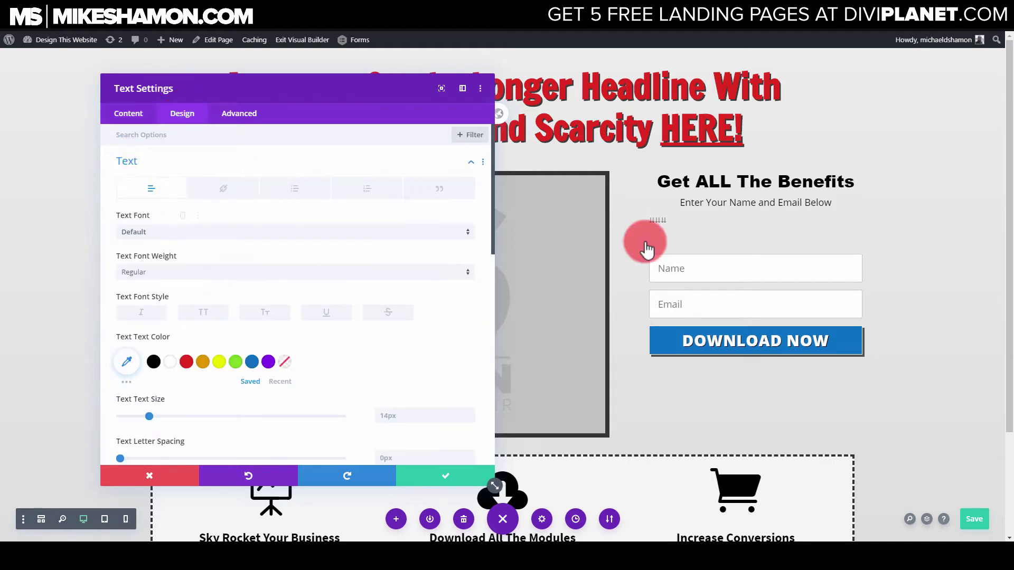
click(161, 271)
click(153, 336)
click(155, 272)
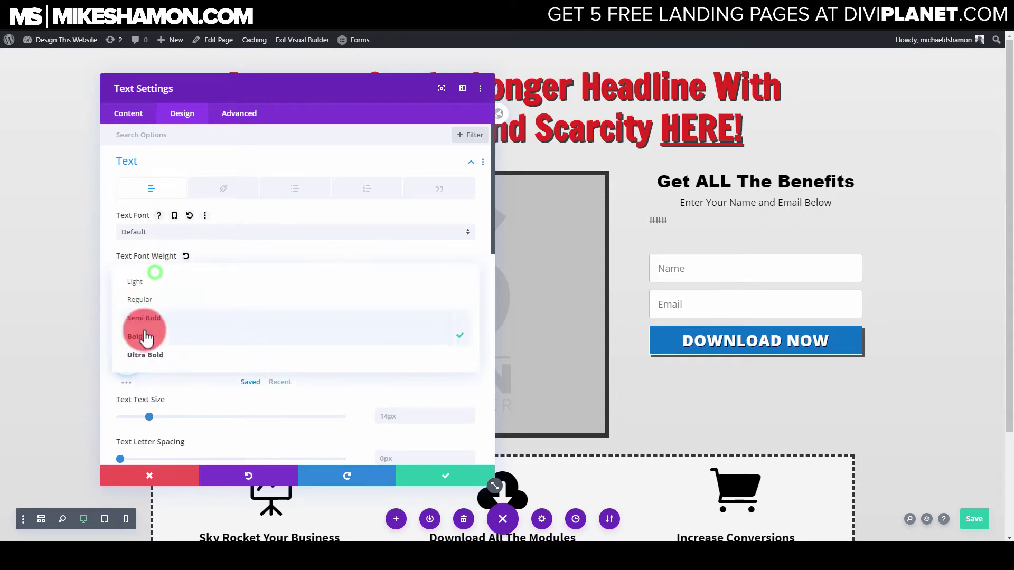
click(144, 353)
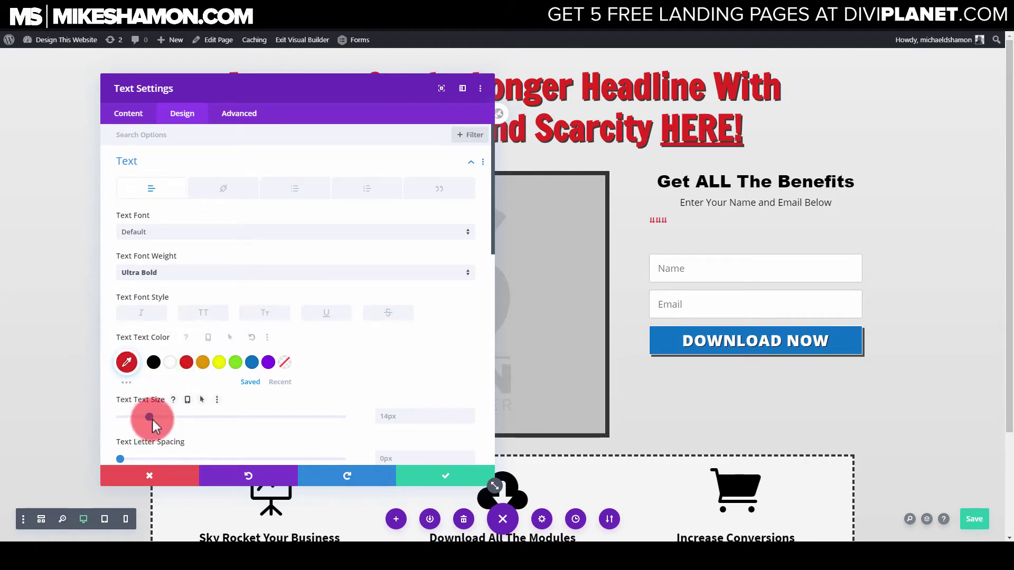
drag(159, 420, 204, 419)
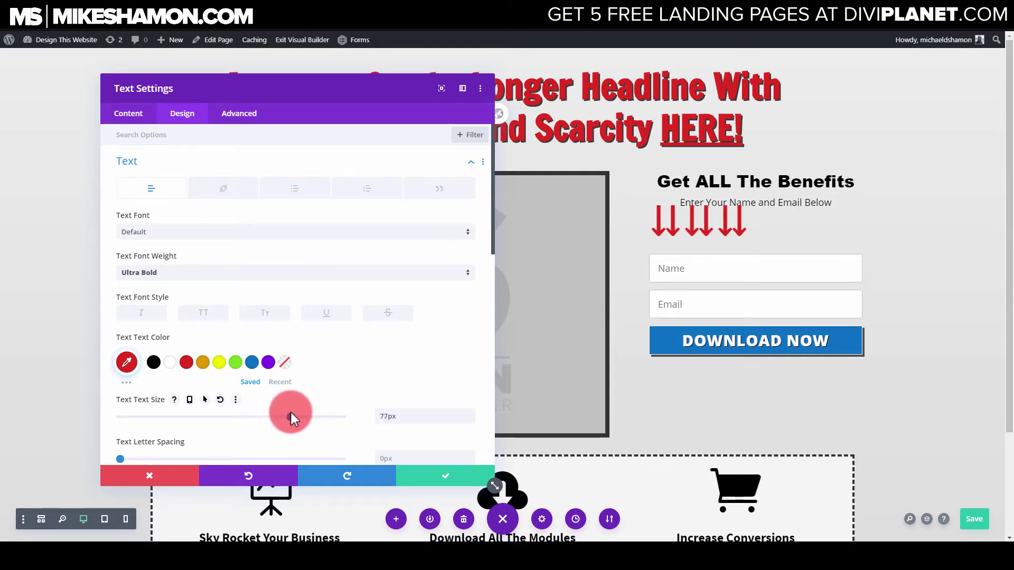
Step: Apply the bottom-right text shadow preset with about 0.7 alpha and 0.03em horizontal and vertical offsets
scroll(316, 370, down, 1)
scroll(303, 376, down, 3)
scroll(340, 370, down, 3)
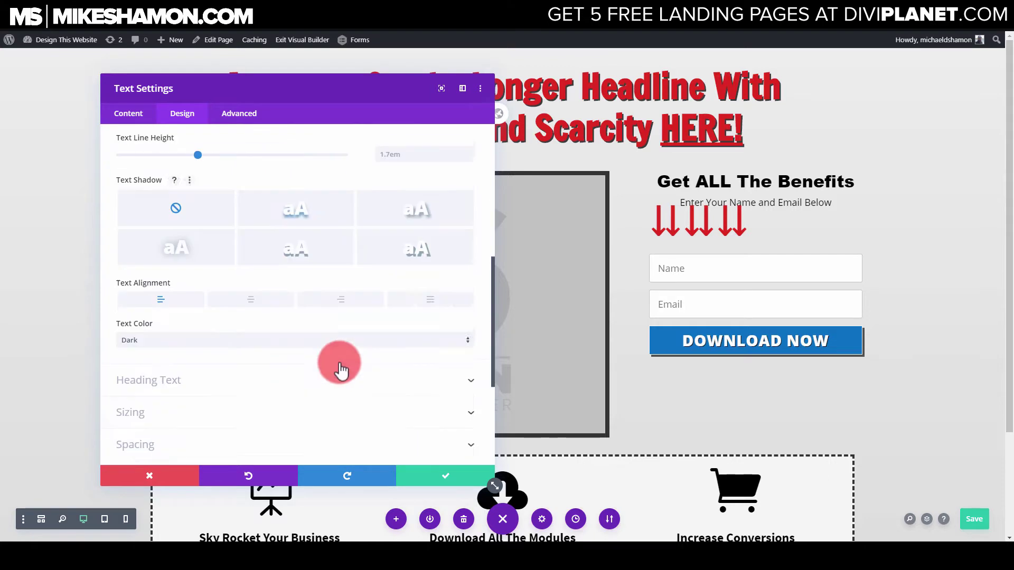
click(429, 244)
scroll(317, 385, down, 1)
scroll(152, 396, down, 1)
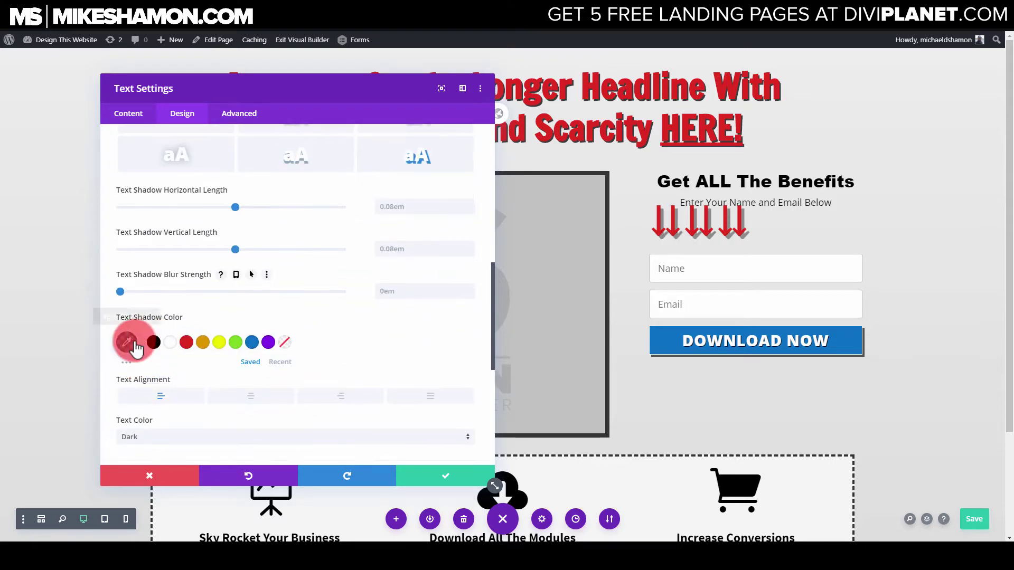
click(127, 340)
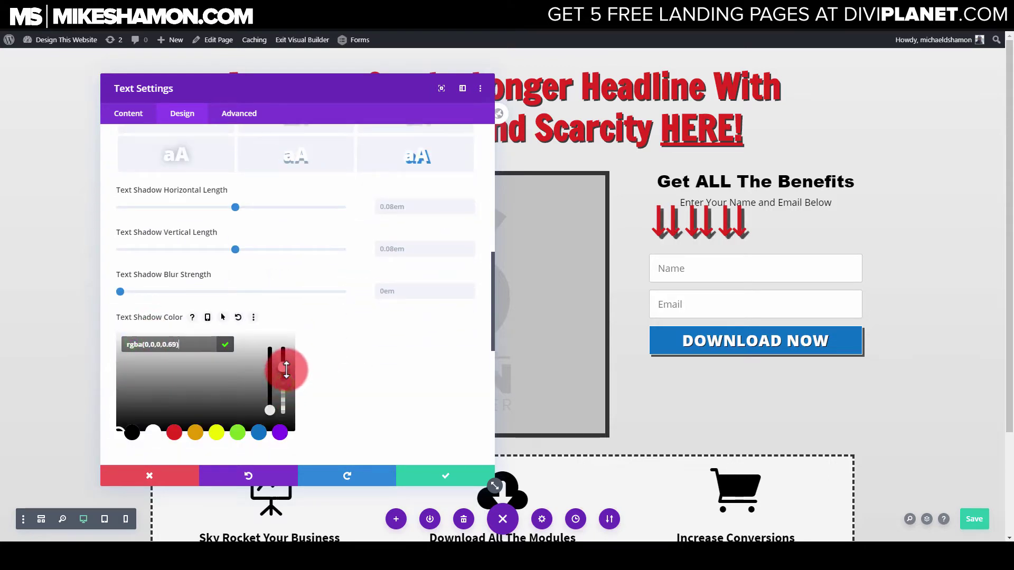
drag(286, 370, 283, 366)
click(470, 211)
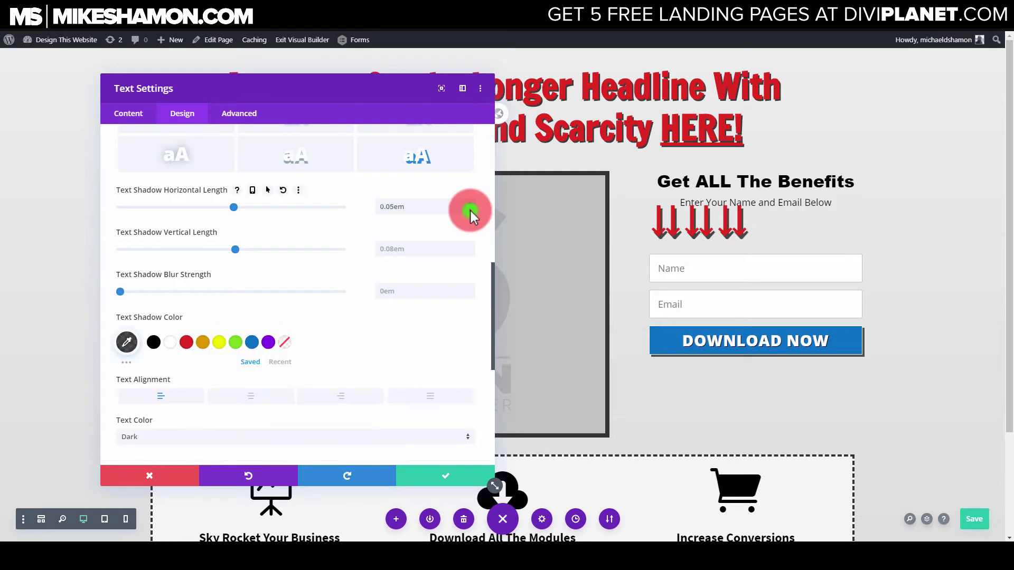
click(471, 255)
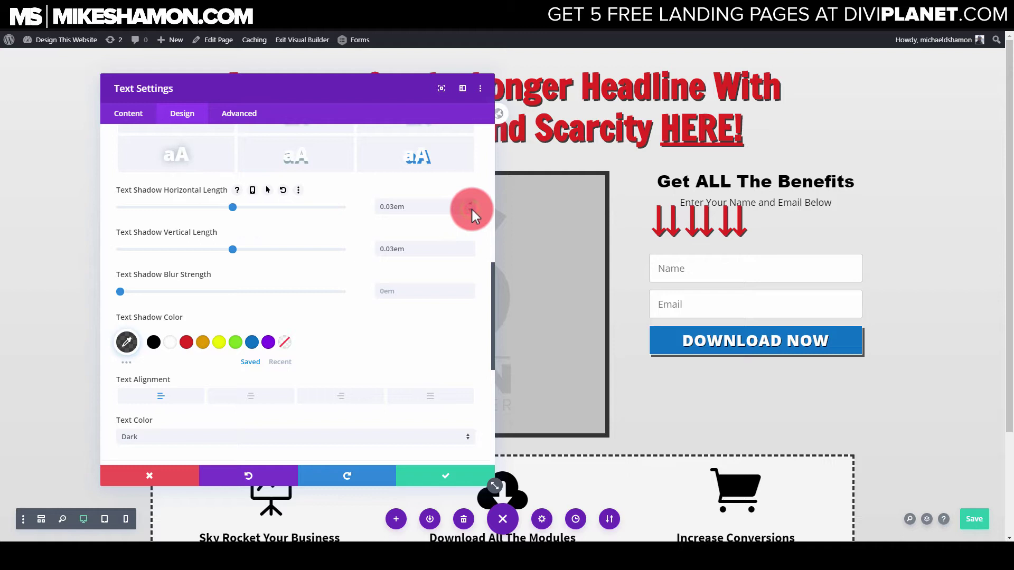
scroll(280, 301, up, 3)
Step: Set the arrows' text alignment to Center
scroll(274, 283, up, 5)
scroll(274, 283, up, 3)
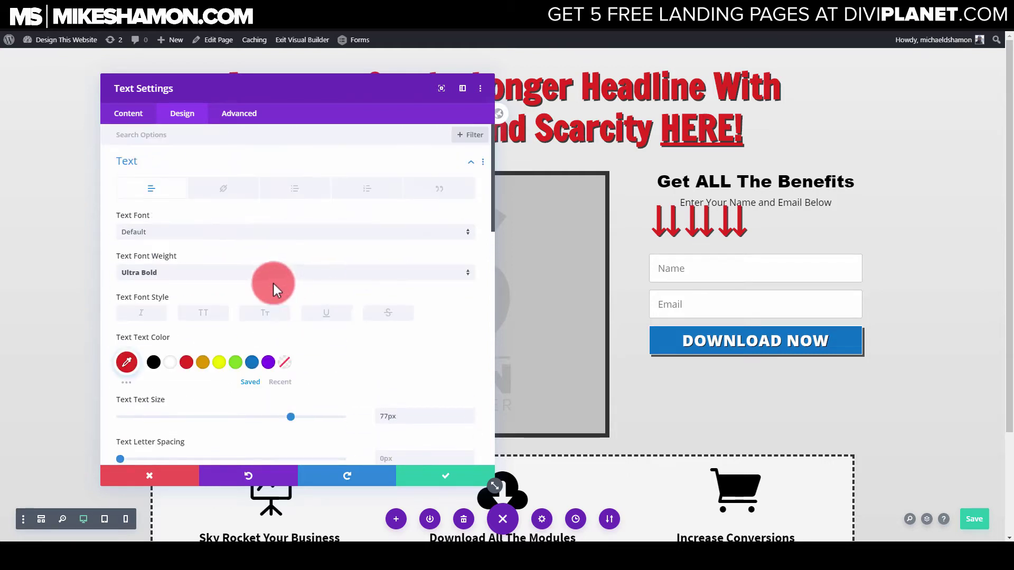
scroll(254, 301, down, 2)
scroll(261, 321, down, 5)
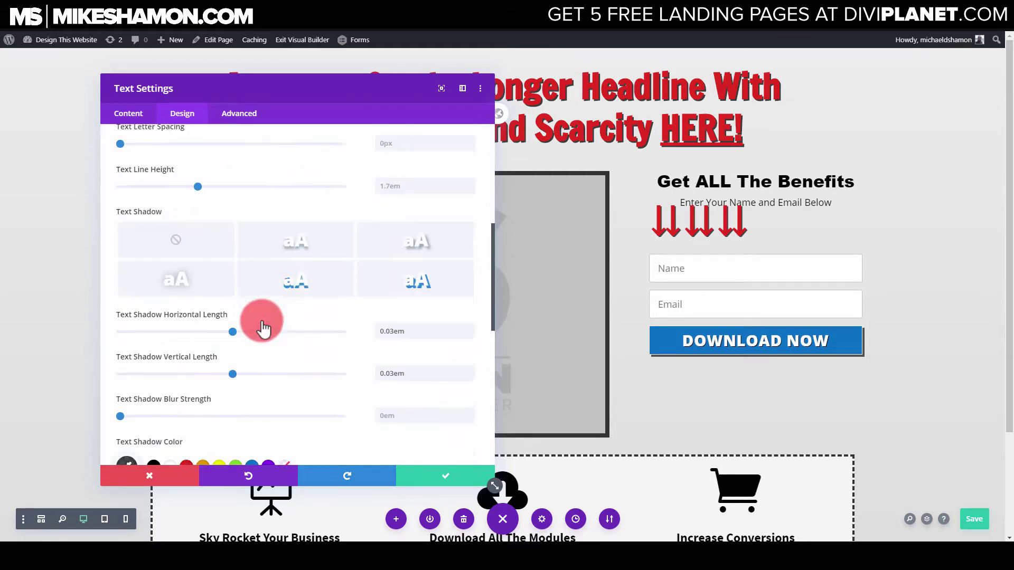
scroll(264, 322, down, 3)
scroll(259, 319, down, 3)
scroll(260, 222, down, 2)
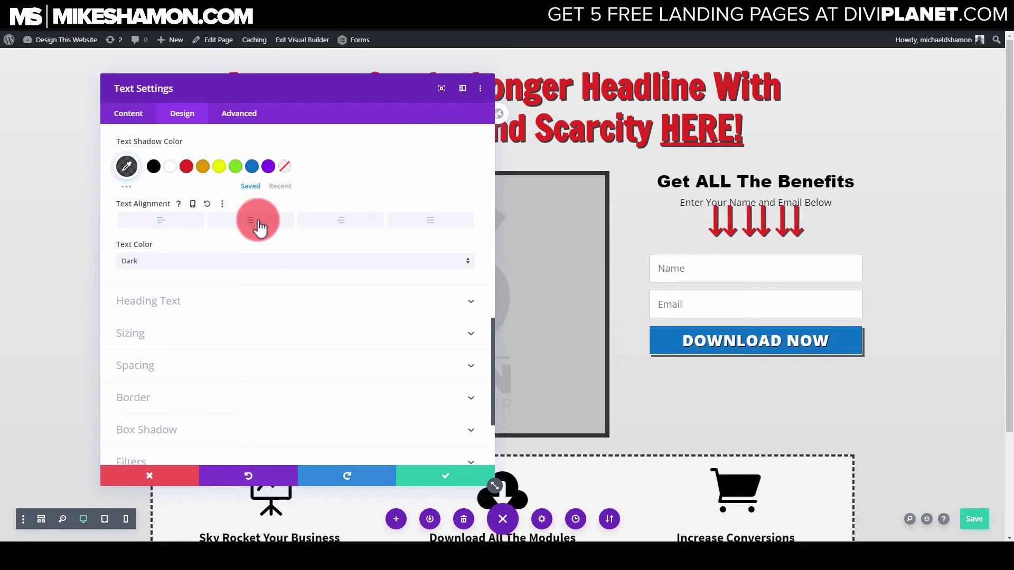
click(258, 223)
Step: Reduce the arrows' text line height to 0.8em
scroll(198, 299, up, 3)
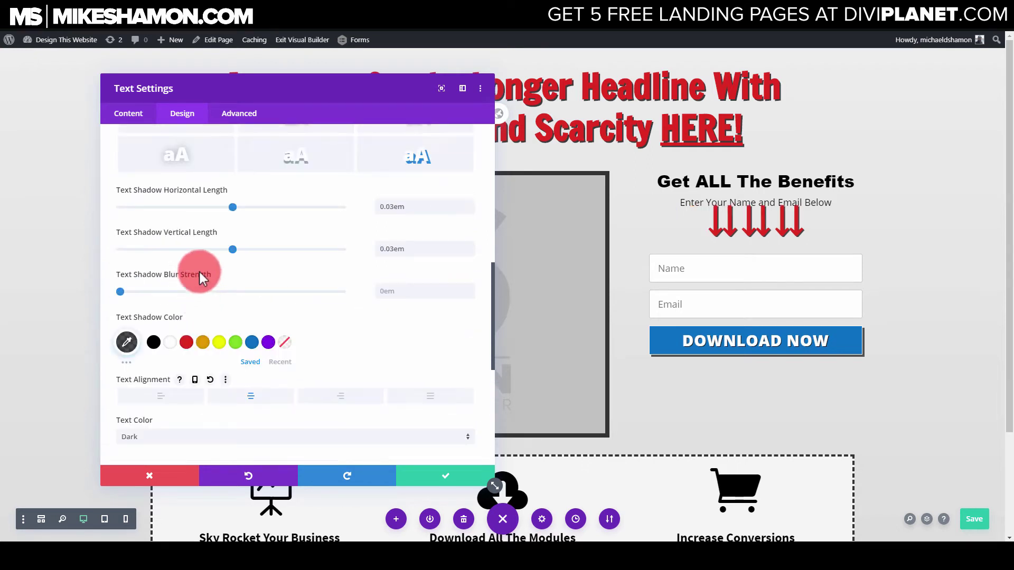
scroll(160, 291, up, 5)
drag(197, 325, 125, 325)
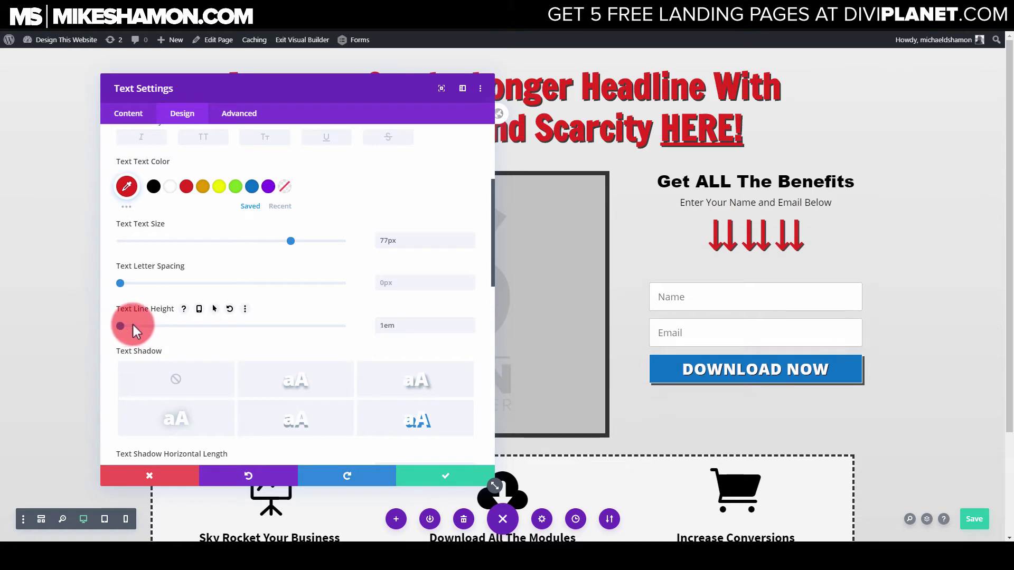
drag(125, 324, 102, 331)
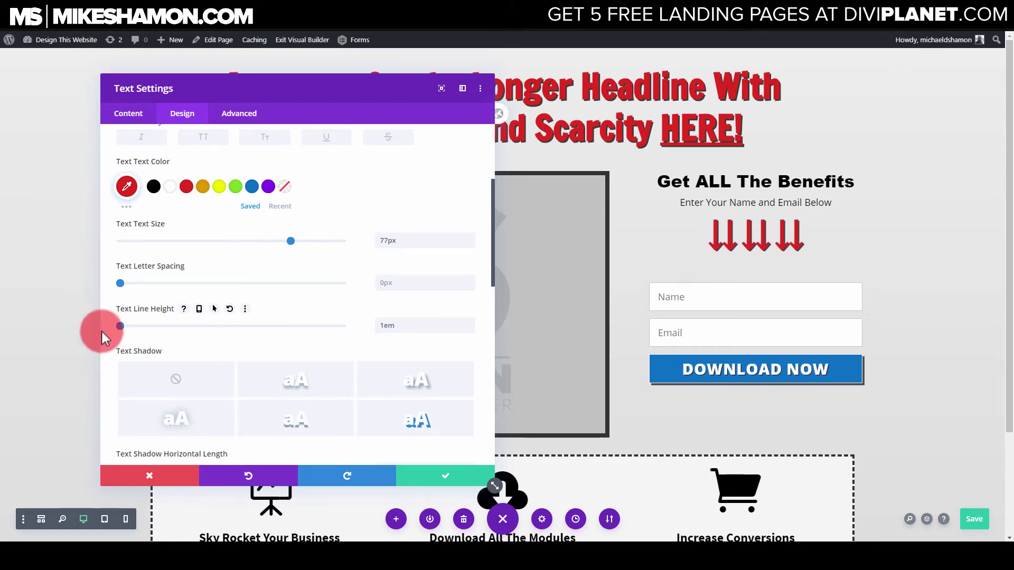
click(466, 332)
click(469, 330)
text(0.7)
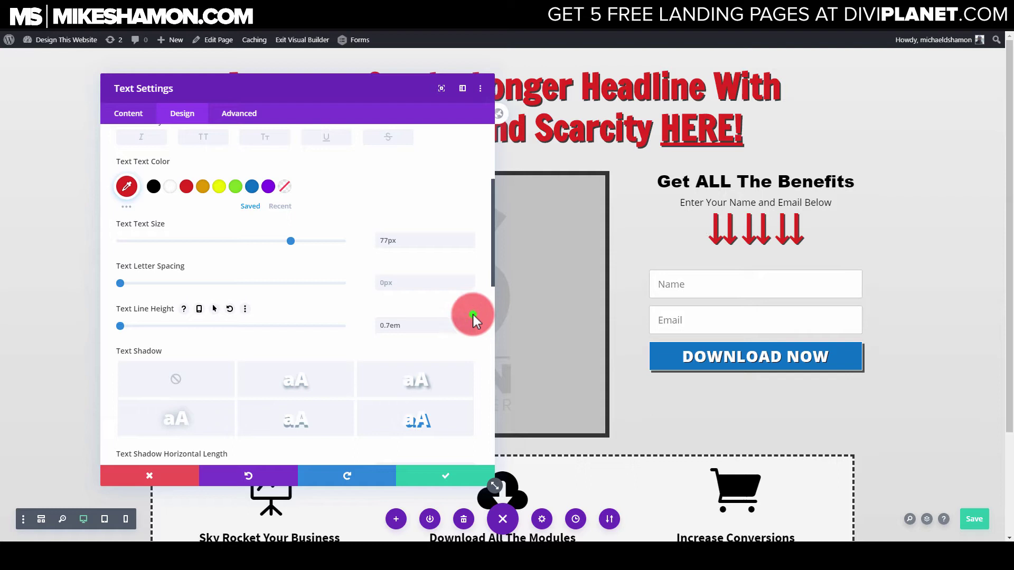
click(469, 323)
text(0.8)
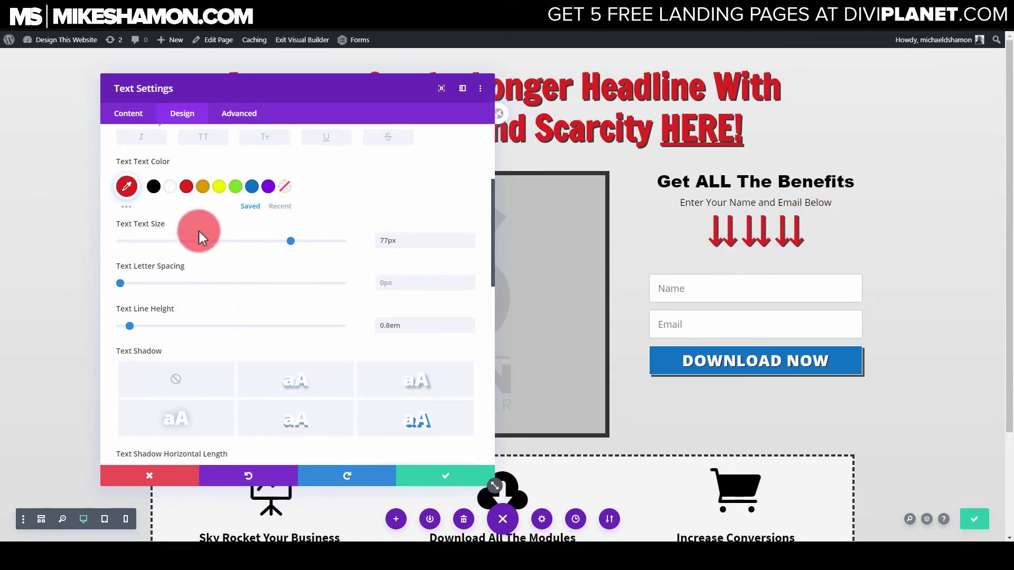
Step: Enlarge the arrows to 150px and cut both shadow offsets to 0.02em
drag(297, 244, 363, 247)
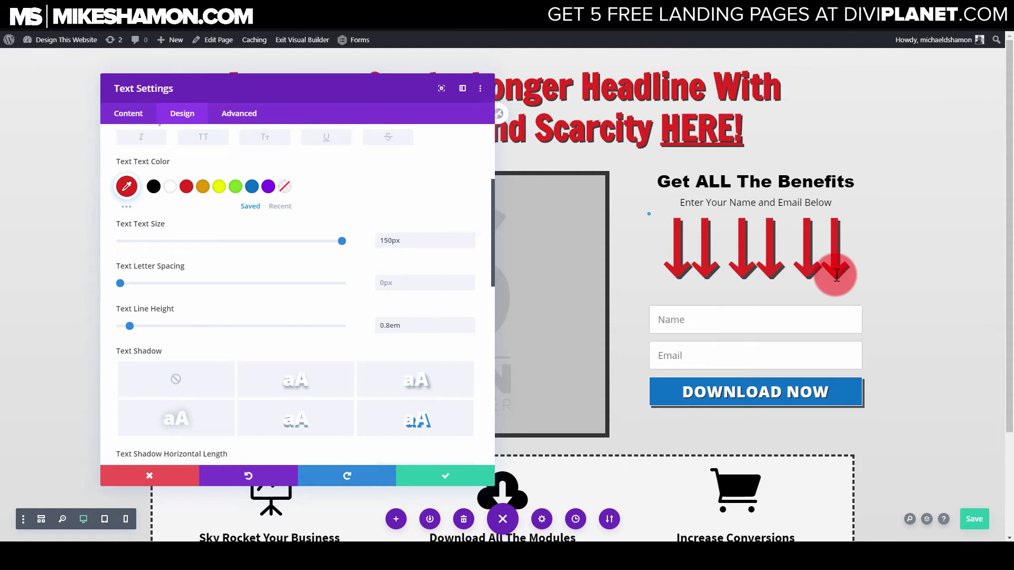
scroll(432, 320, down, 3)
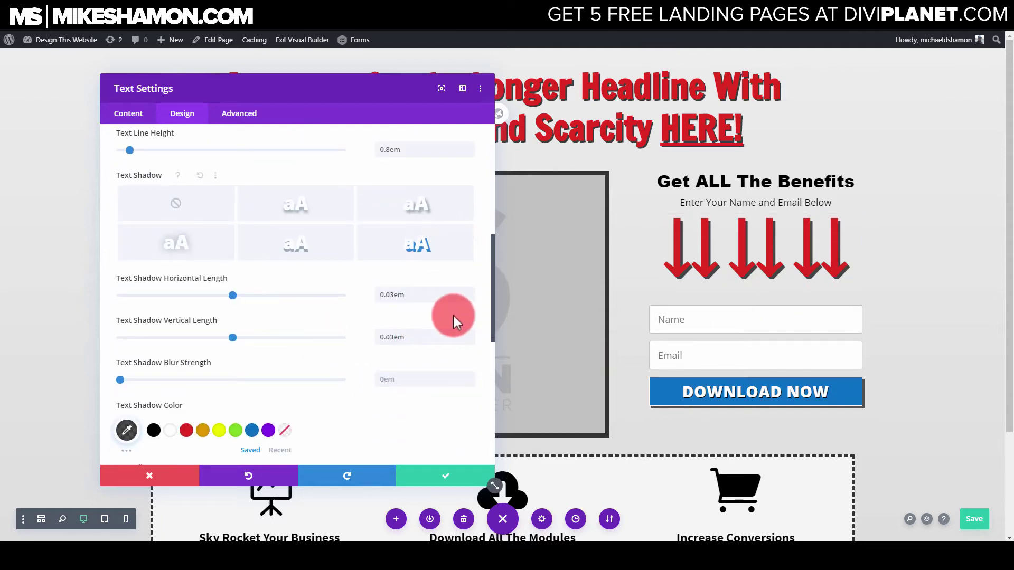
click(471, 299)
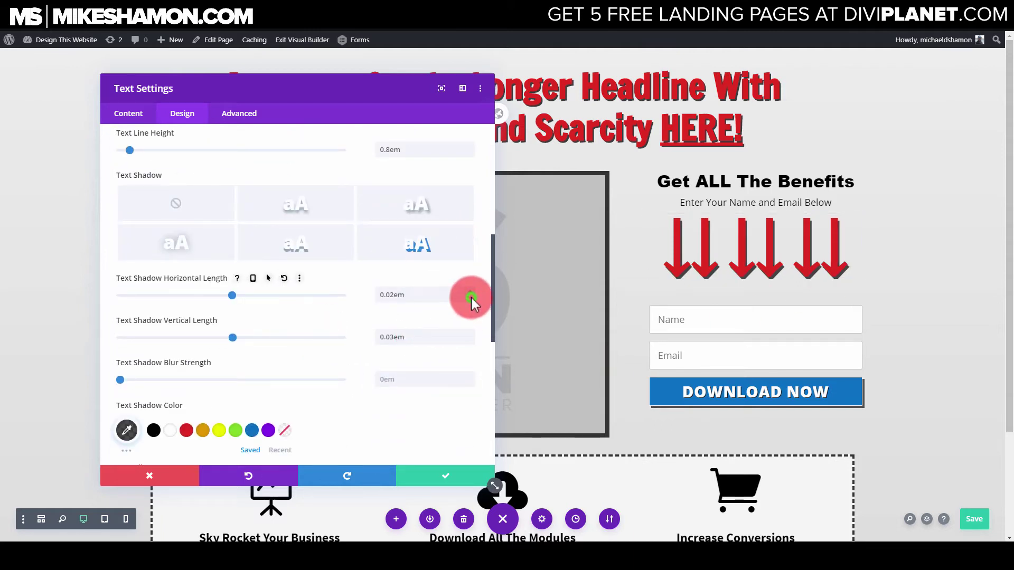
click(471, 340)
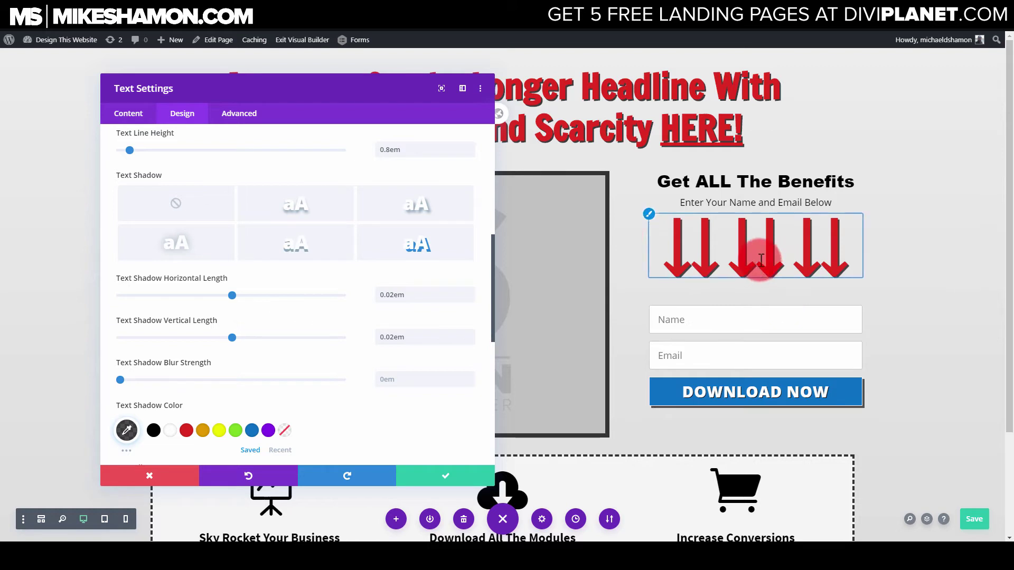
Step: Close the settings to inspect the shadow, then reopen the arrows' Design animation options
click(417, 478)
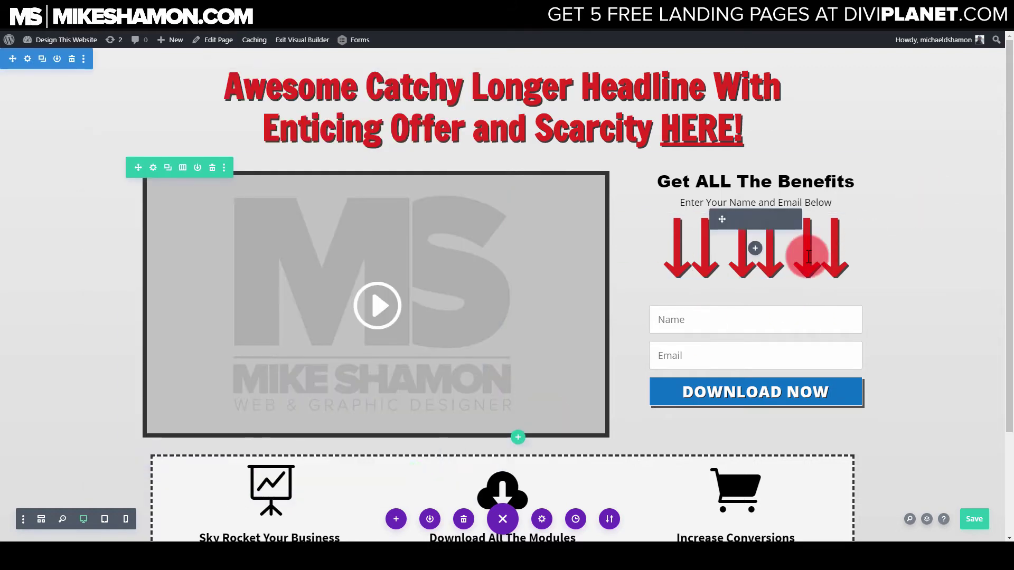
click(737, 219)
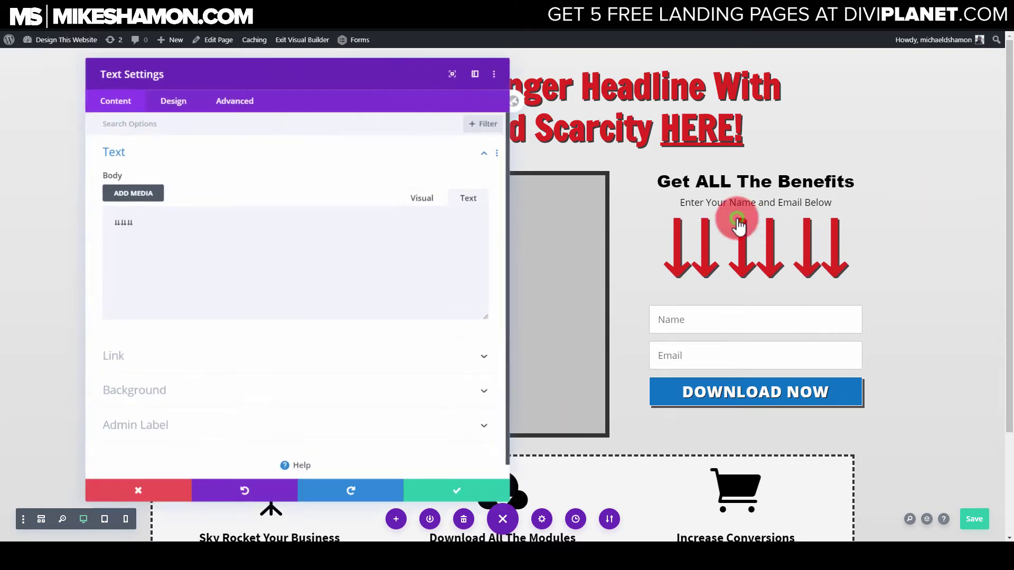
click(184, 113)
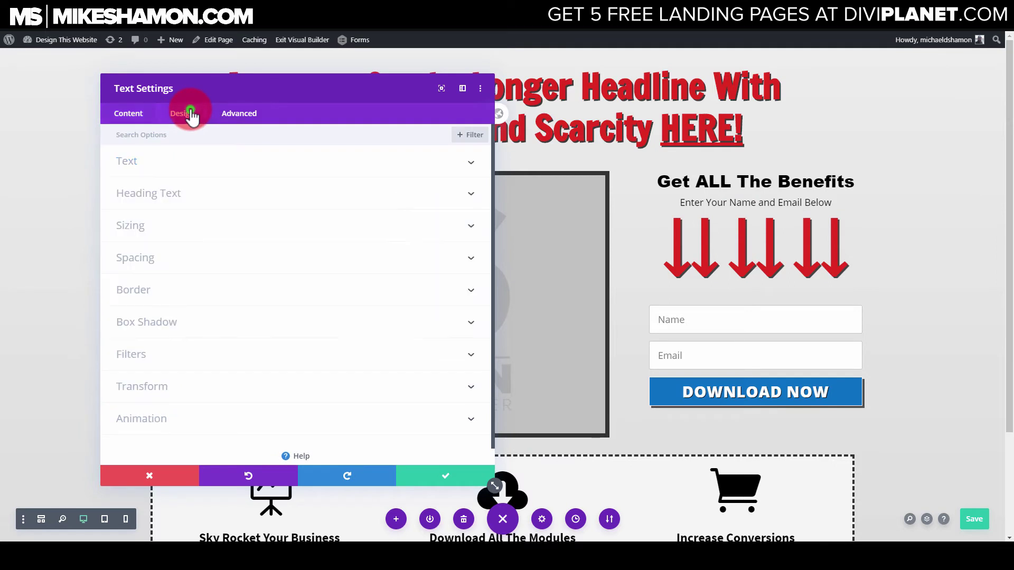
click(178, 419)
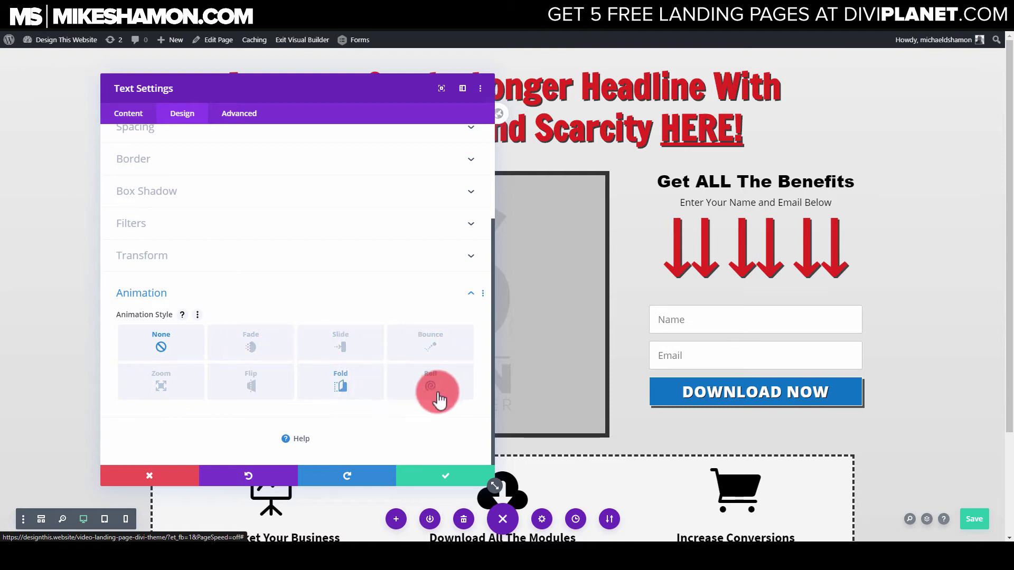
Step: Try Fold, Roll, Bounce and Zoom animations on the arrows before settling on Fade
click(339, 387)
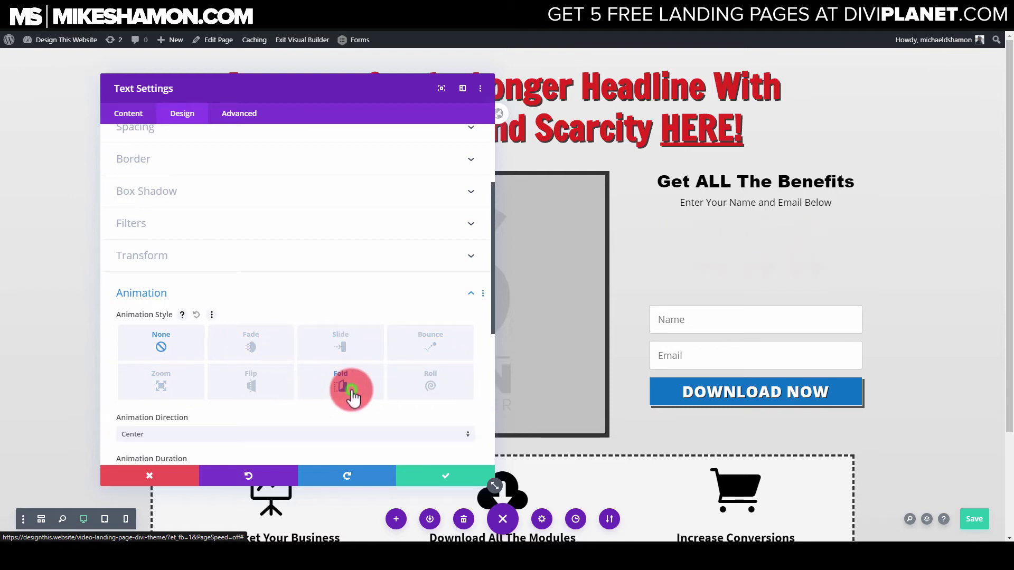
click(428, 388)
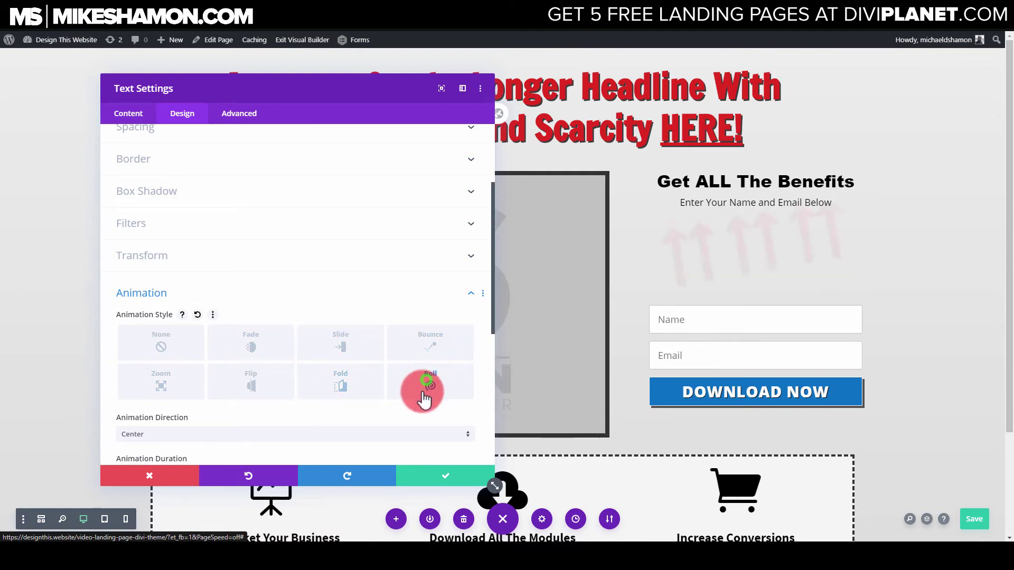
click(430, 348)
click(266, 359)
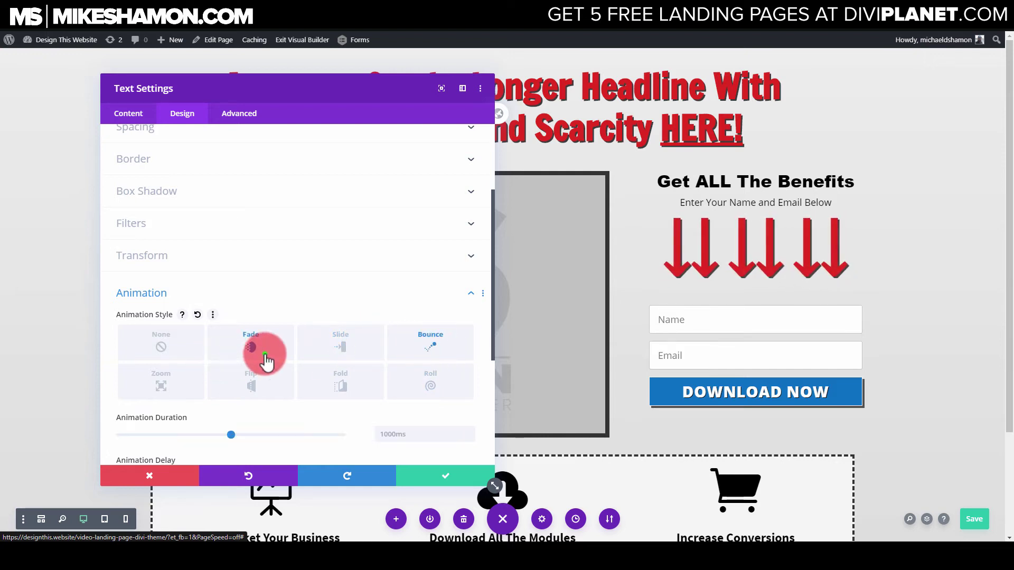
click(161, 351)
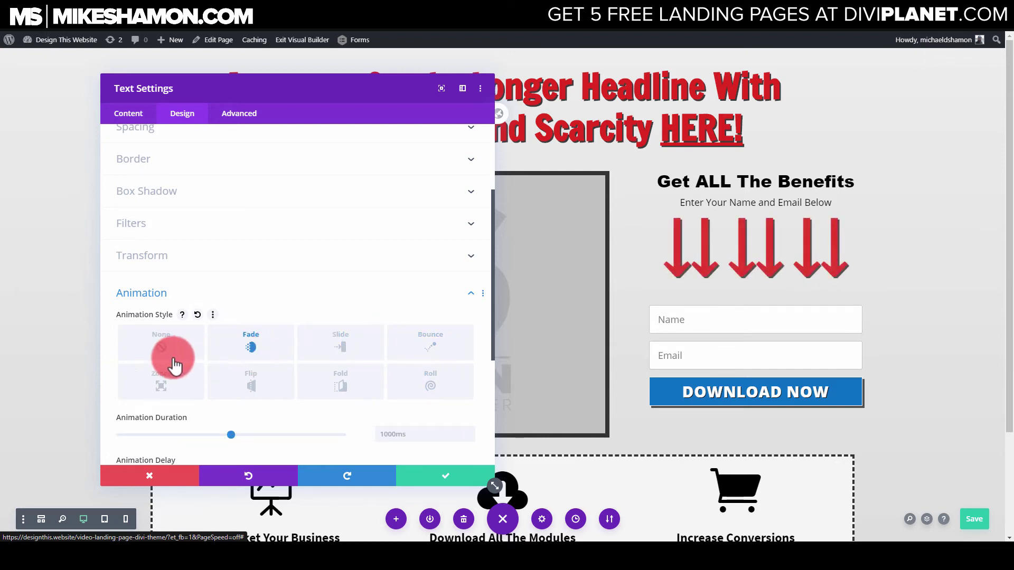
click(162, 391)
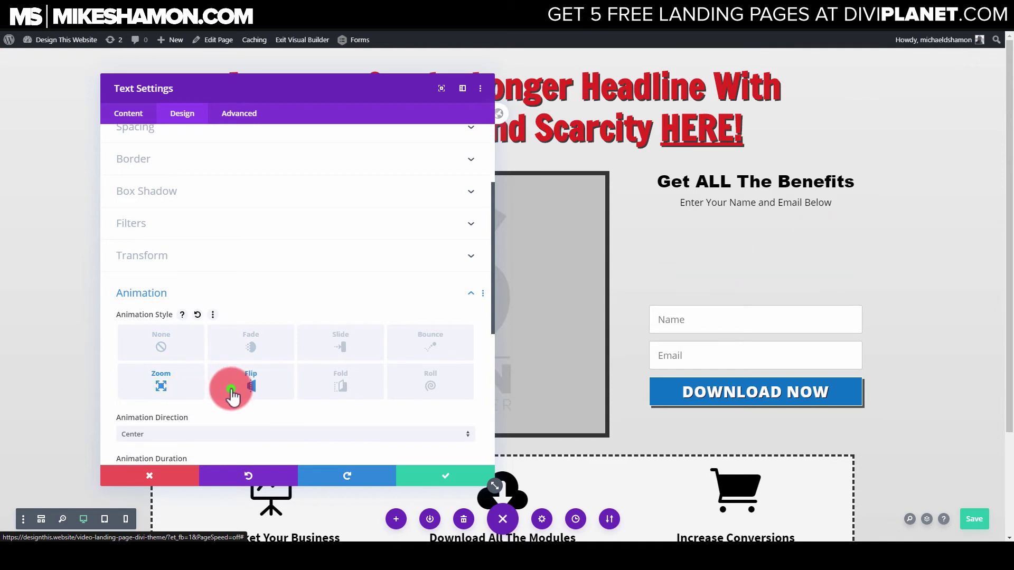
click(265, 349)
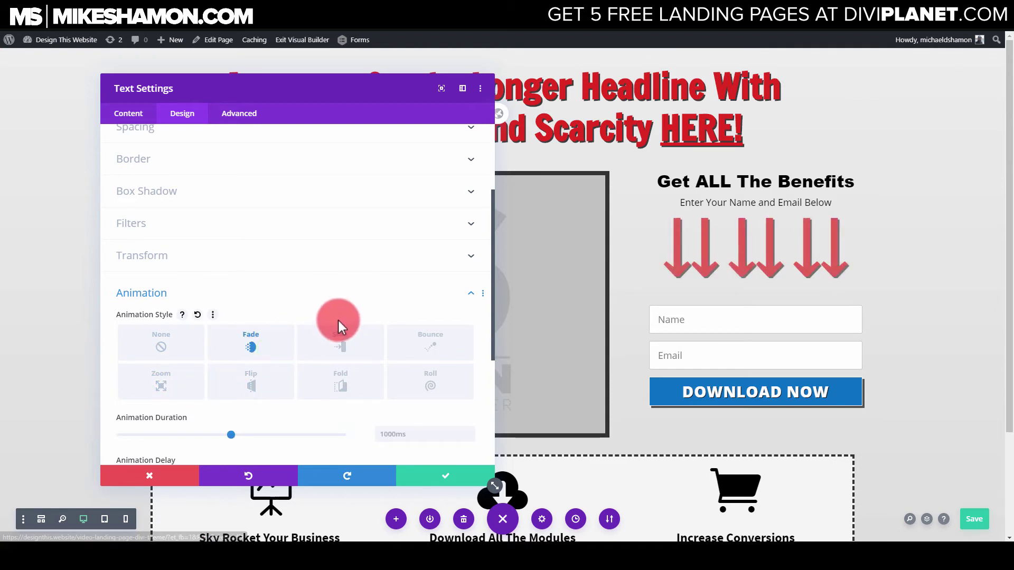
scroll(312, 317, down, 2)
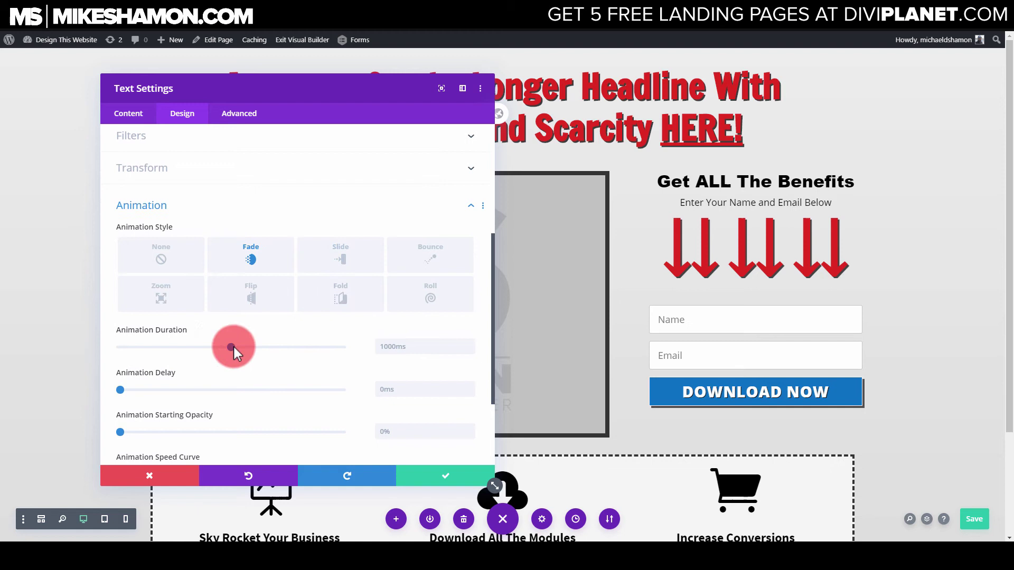
Step: Set the fade duration to 950ms and Animation Repeat to Loop
drag(229, 347, 226, 347)
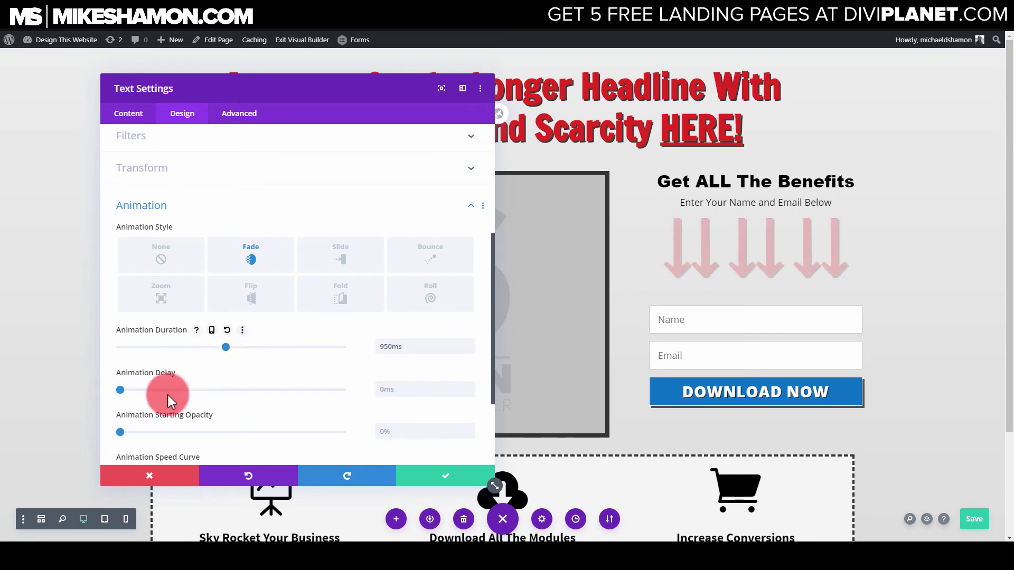
scroll(148, 369, down, 2)
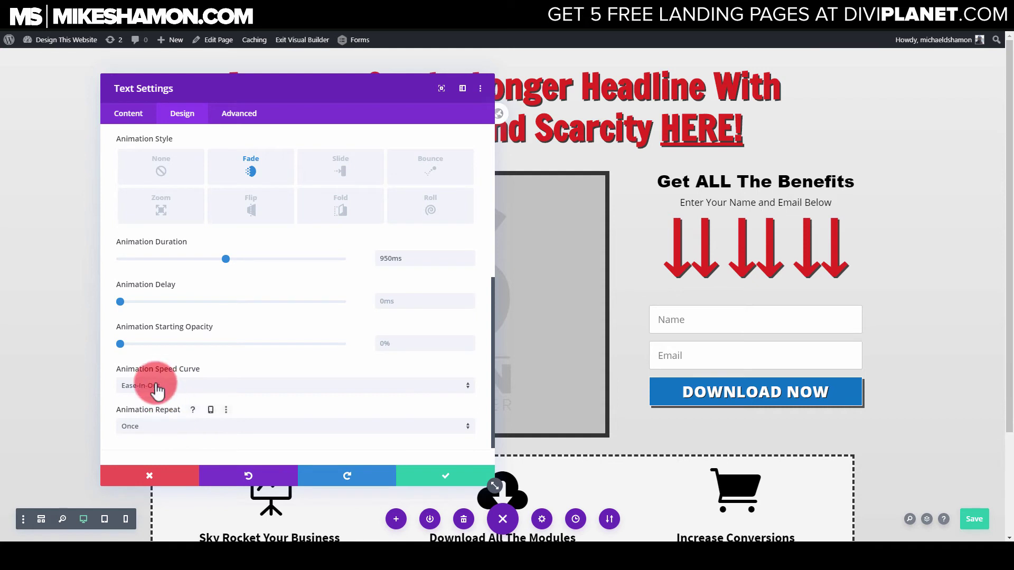
click(161, 434)
click(152, 450)
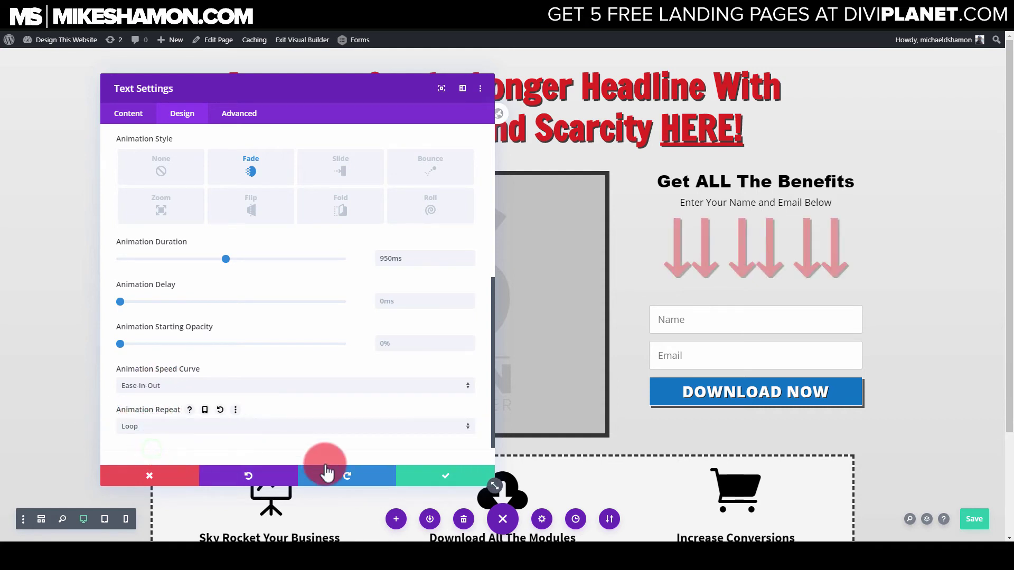
Step: Close the arrows' settings, save the landing page, and exit the Visual Builder
click(438, 481)
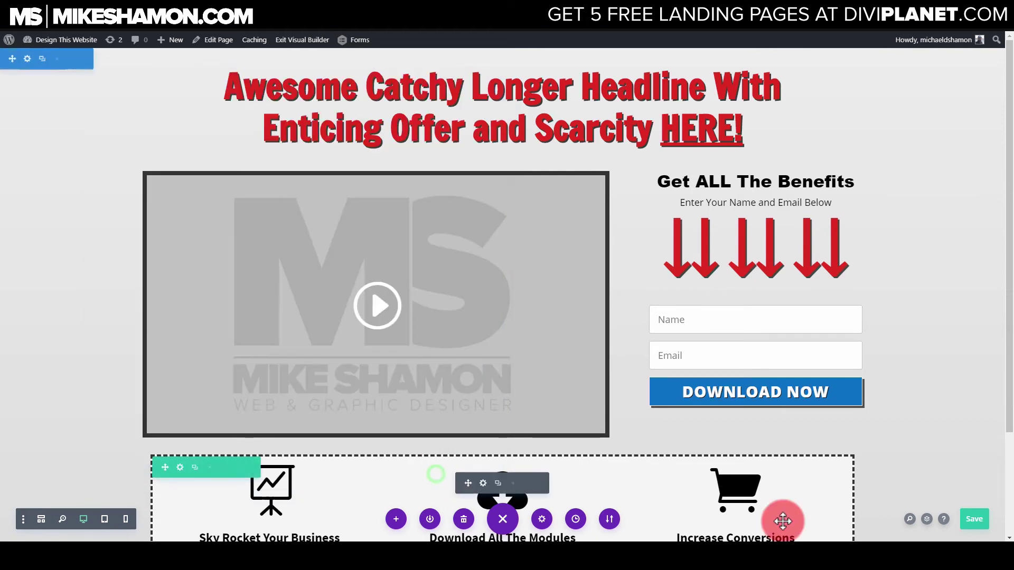
click(977, 522)
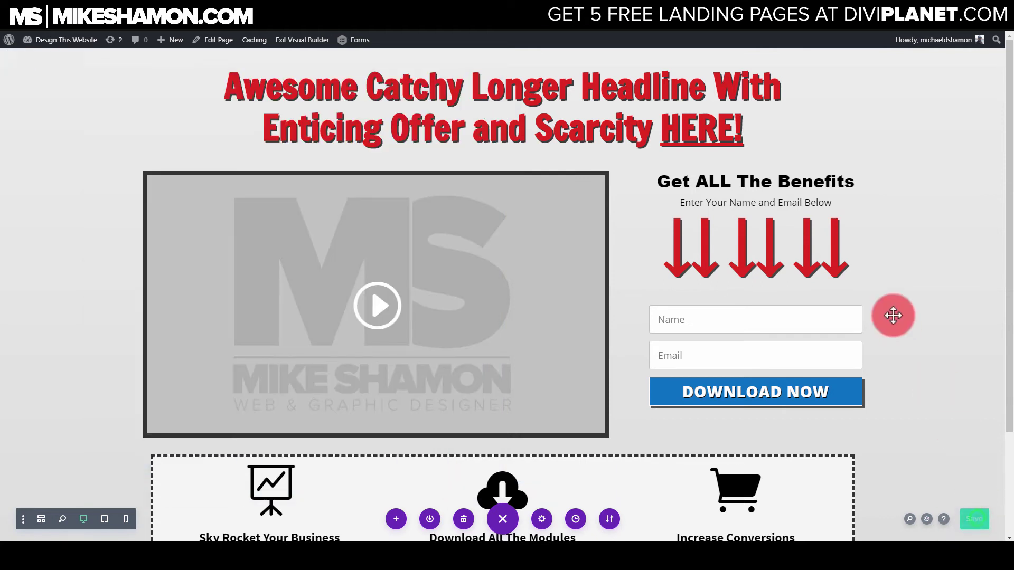
click(302, 42)
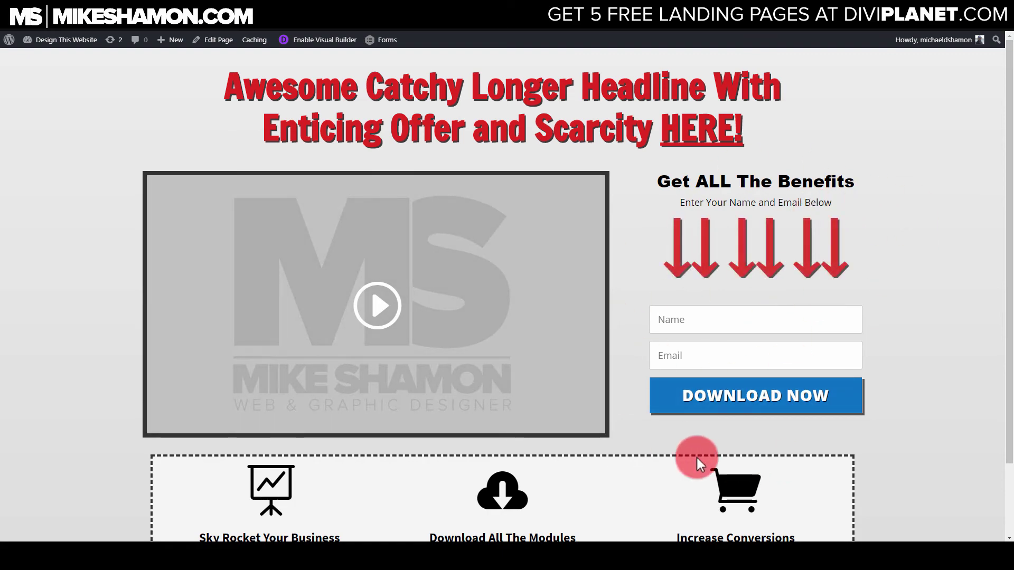
Step: Scroll the Divi Planet YouTube Landing Page Downloads list to the Flashing Arrows LP download
scroll(943, 404, down, 1)
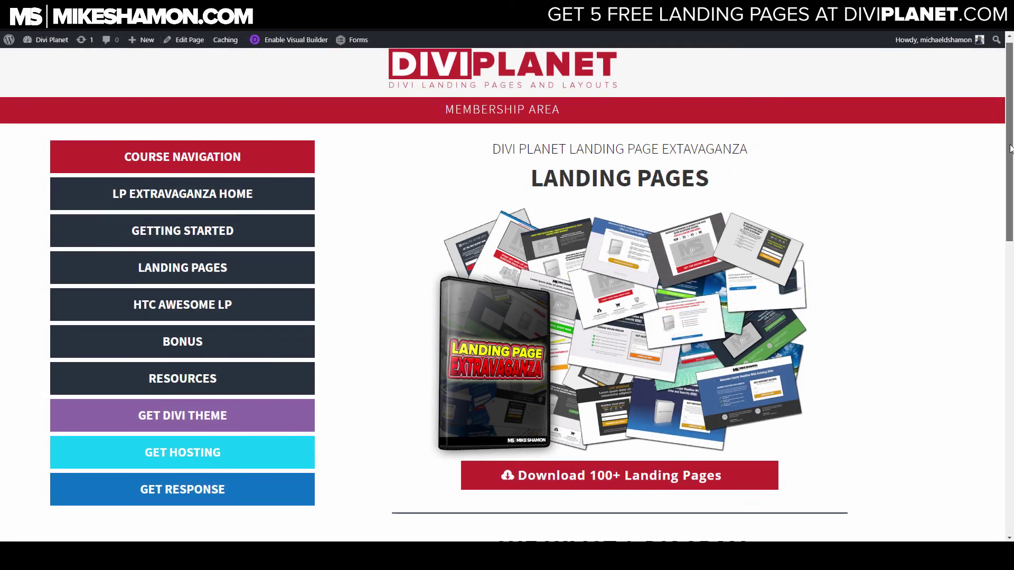
drag(1010, 148, 1011, 419)
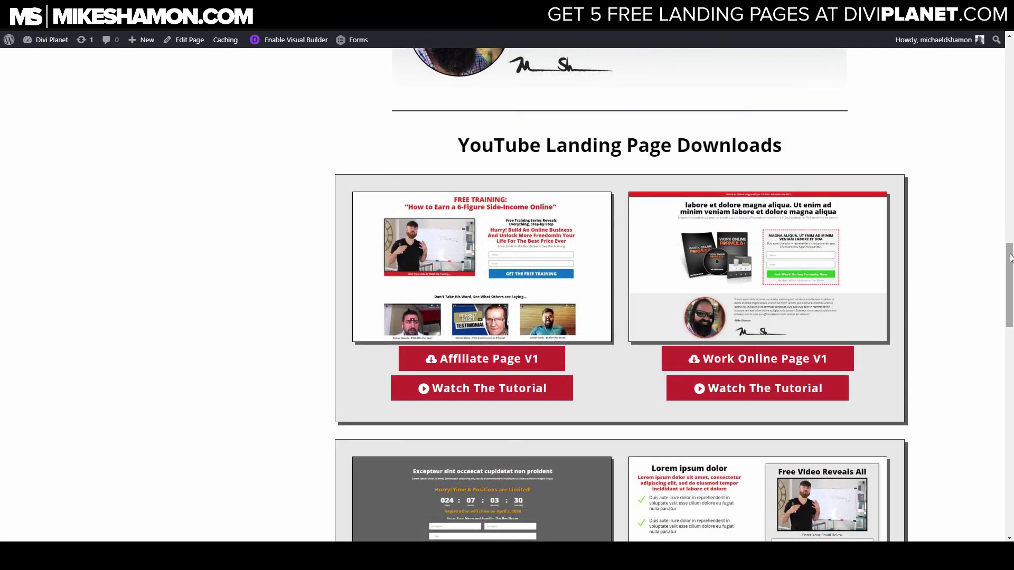
drag(1010, 258, 1004, 461)
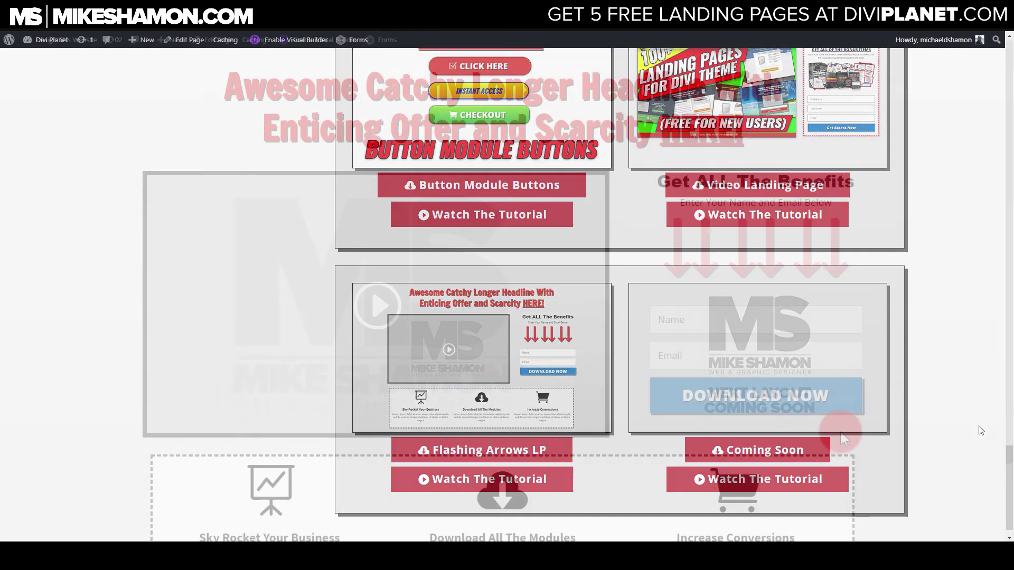